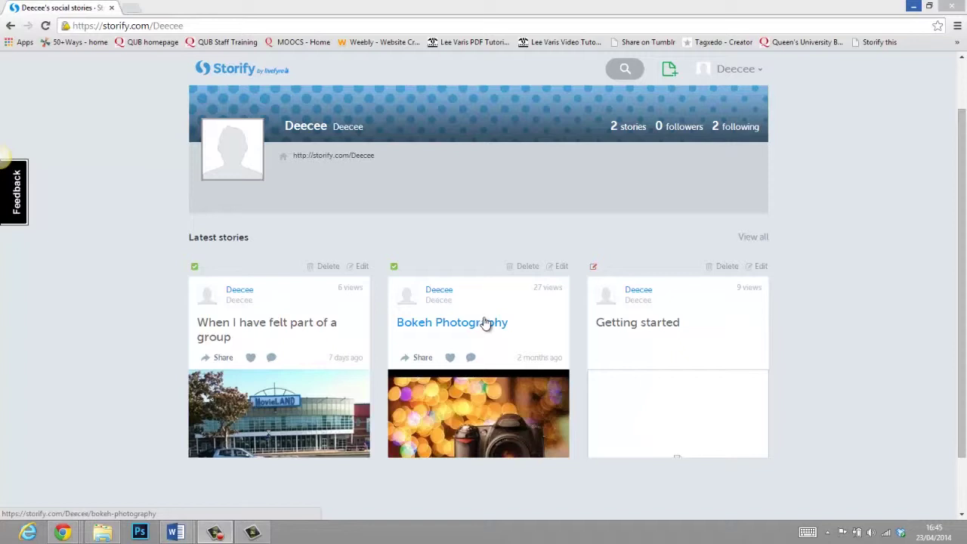
Create a new story from the profile page and give it the headline "Giants Causeway".
click(668, 73)
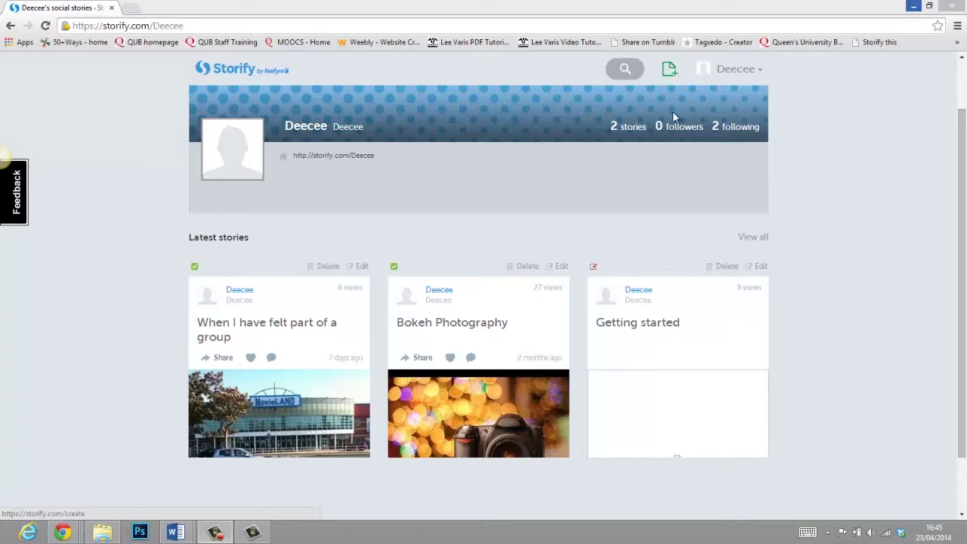
click(669, 70)
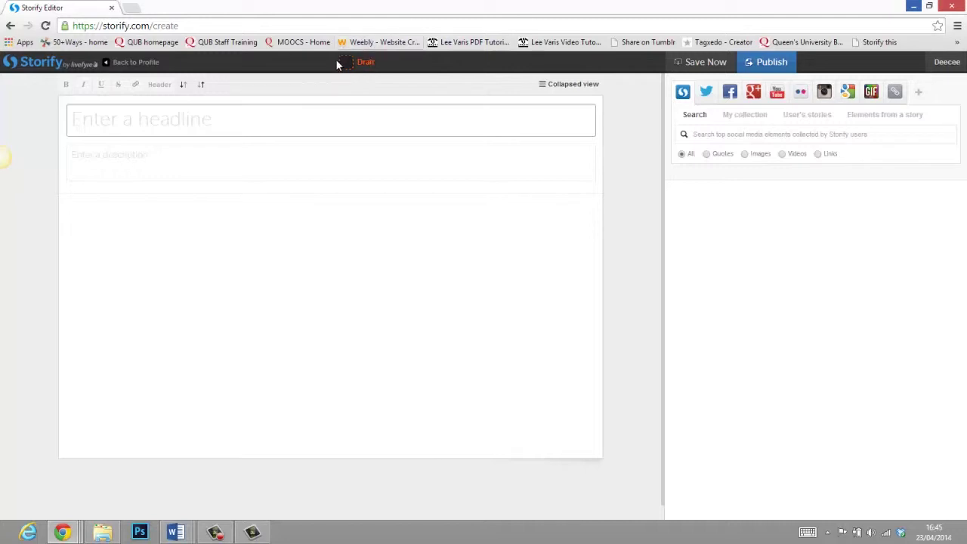
text(G)
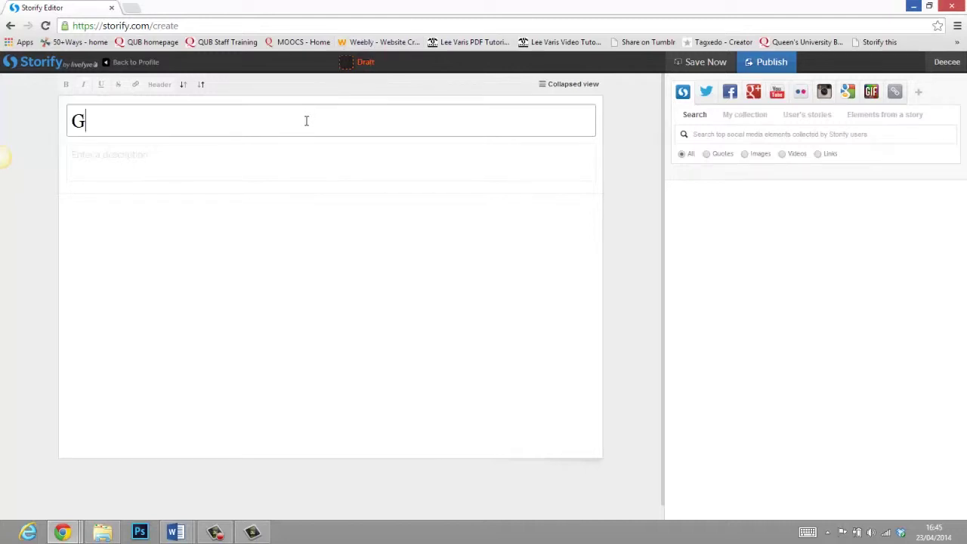
text(iants Ca)
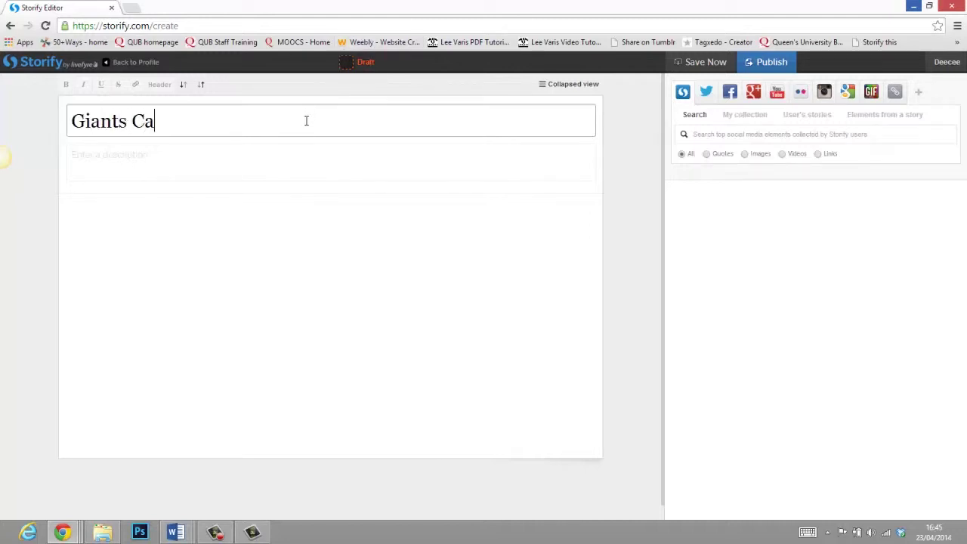
text(useway)
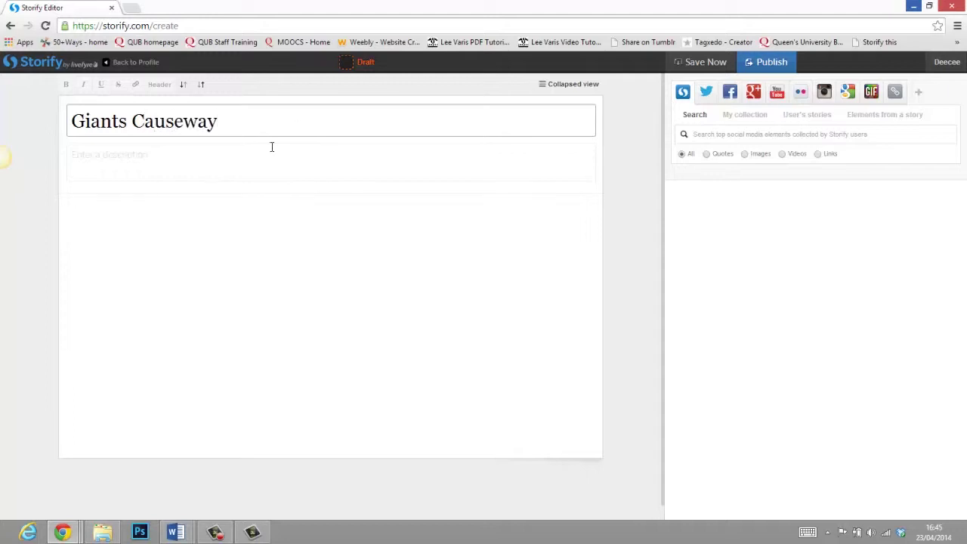
Enter the story description "This is a story on the history of Giants Causeway.".
click(200, 174)
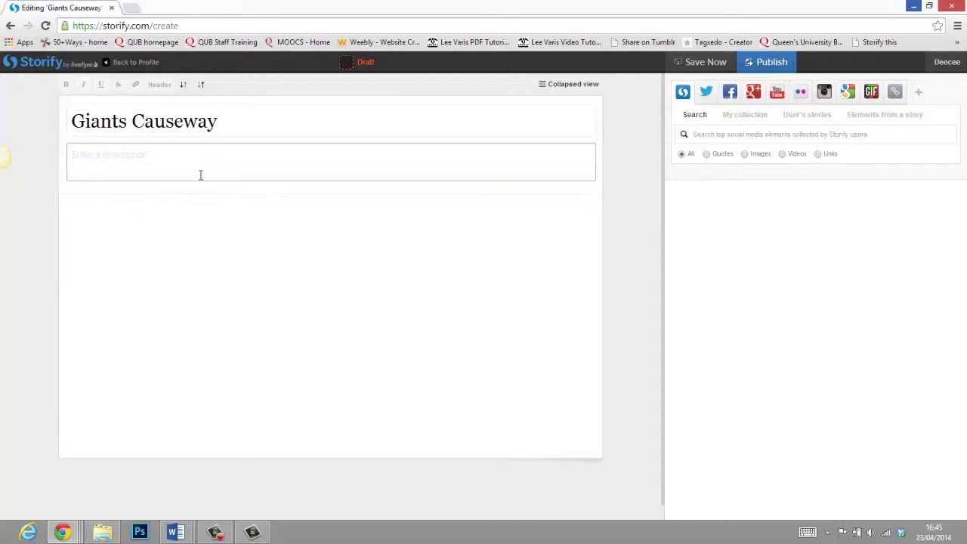
text(This is the)
text(story on h)
text(history )
text(of Giant)
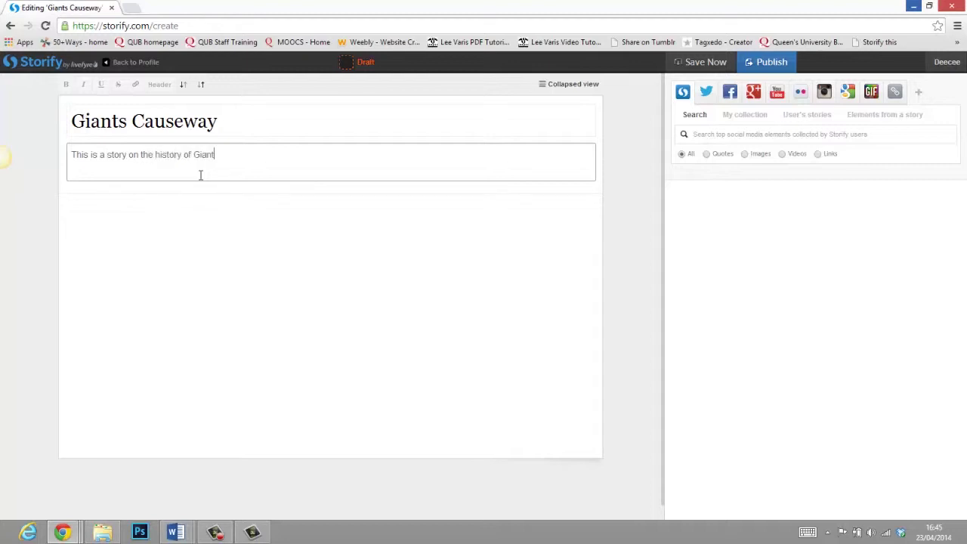
text(s Causeway.)
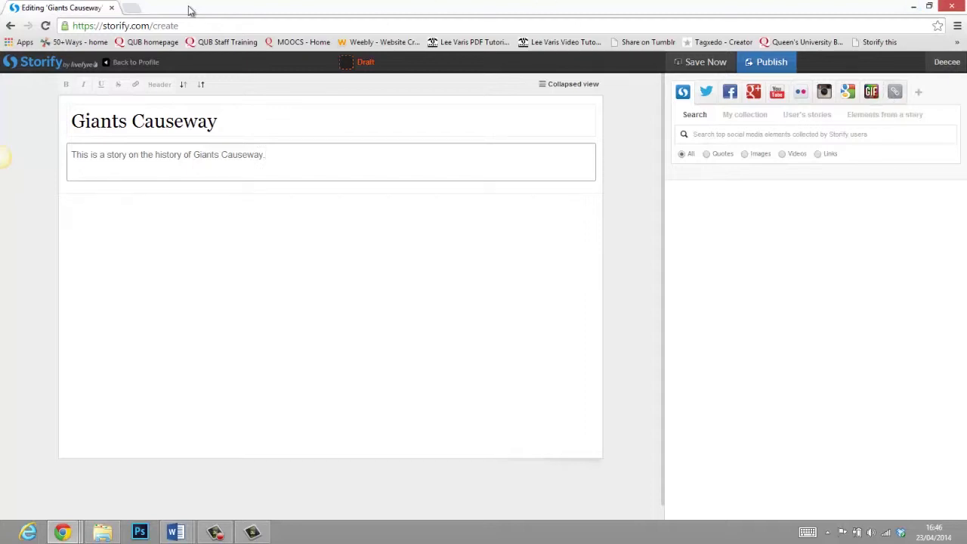
Search Google in a new browser tab for "giant's causeway history and folklore".
click(132, 8)
text(g)
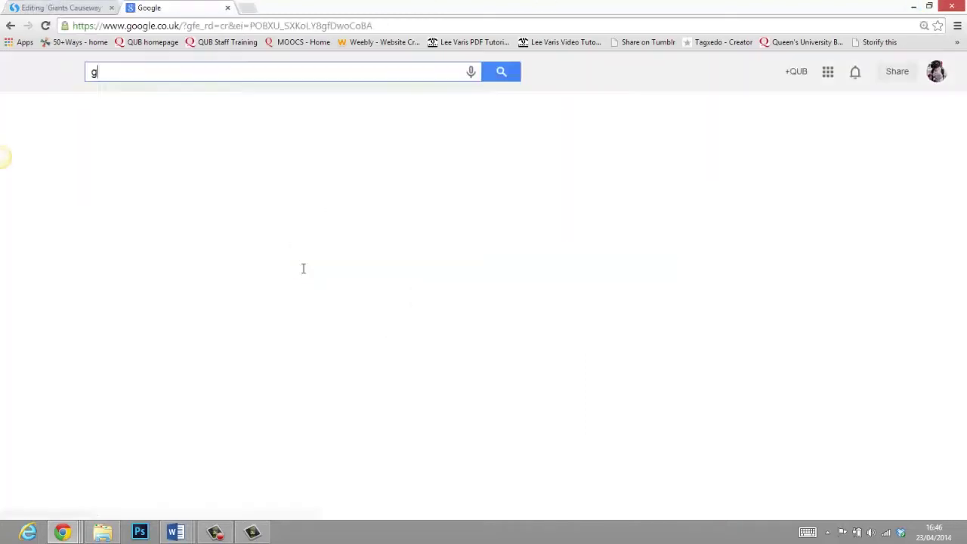
text(iants cauw)
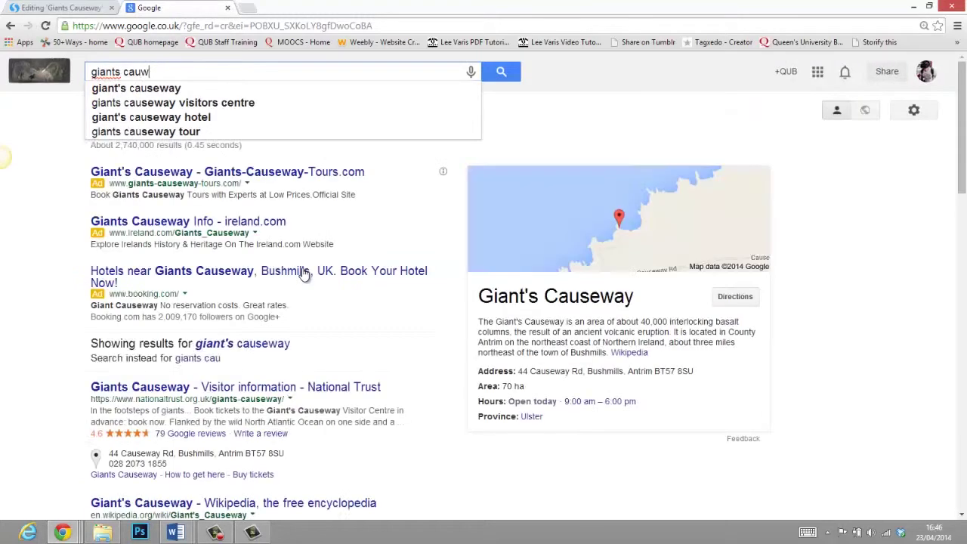
key(BackSpace)
text(sew)
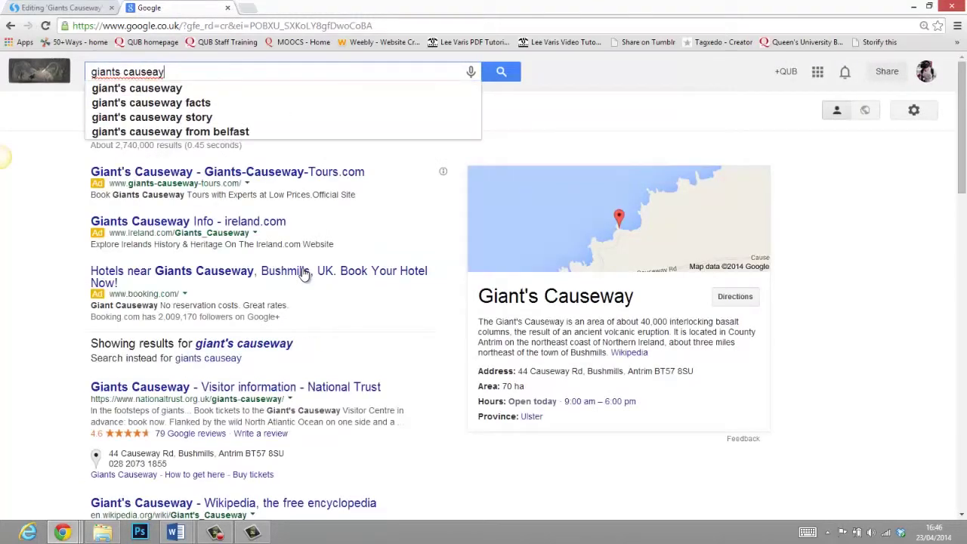
text(ay geological his)
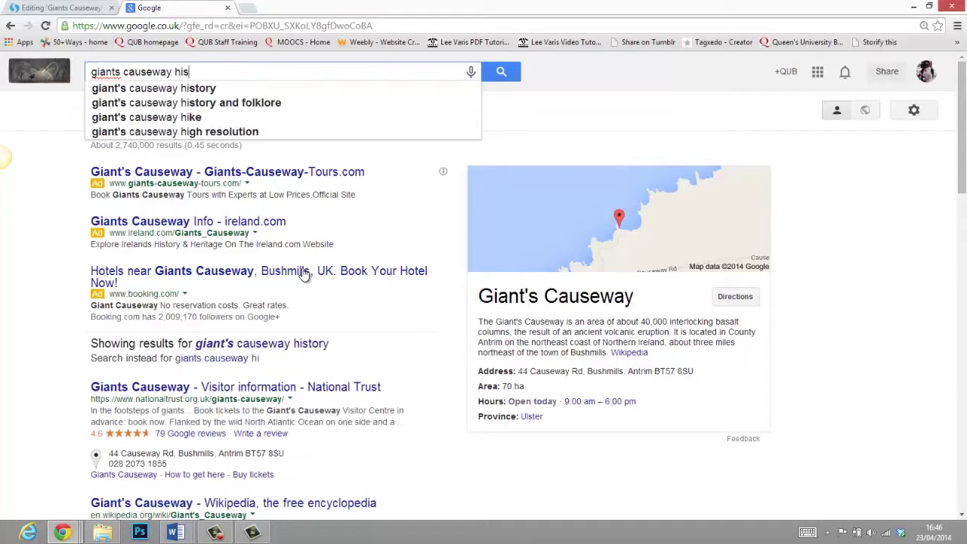
text(tory)
key(Down)
key(Down)
key(Down)
key(Down)
key(Down)
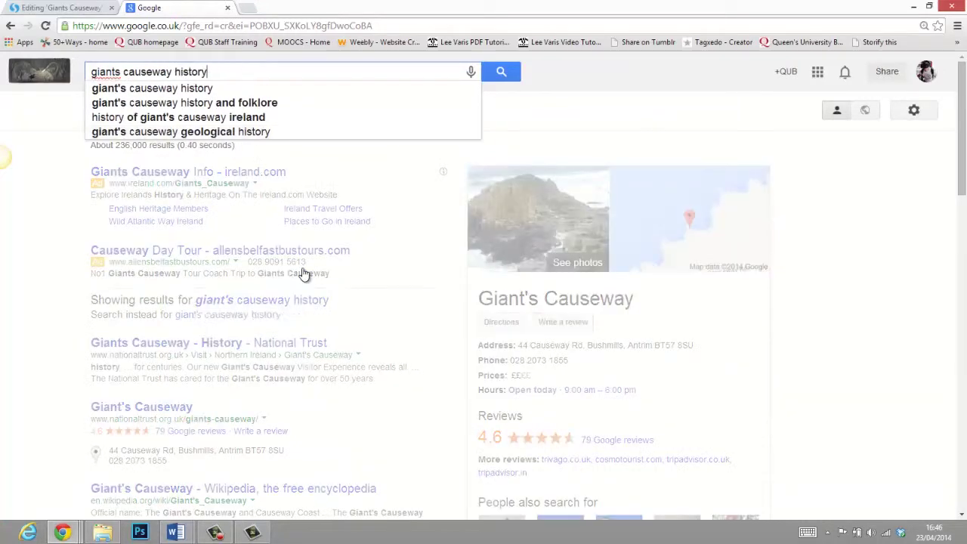
click(304, 104)
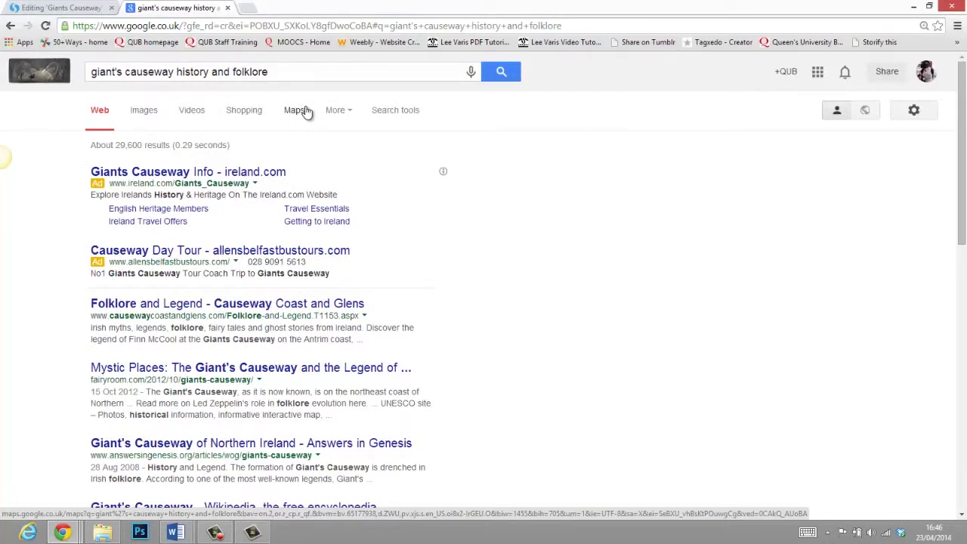
Open the fairyroom.com article on the Giant's Causeway and the Legend of Finn MacCool, look through it and copy its web address.
scroll(36, 316, down, 1)
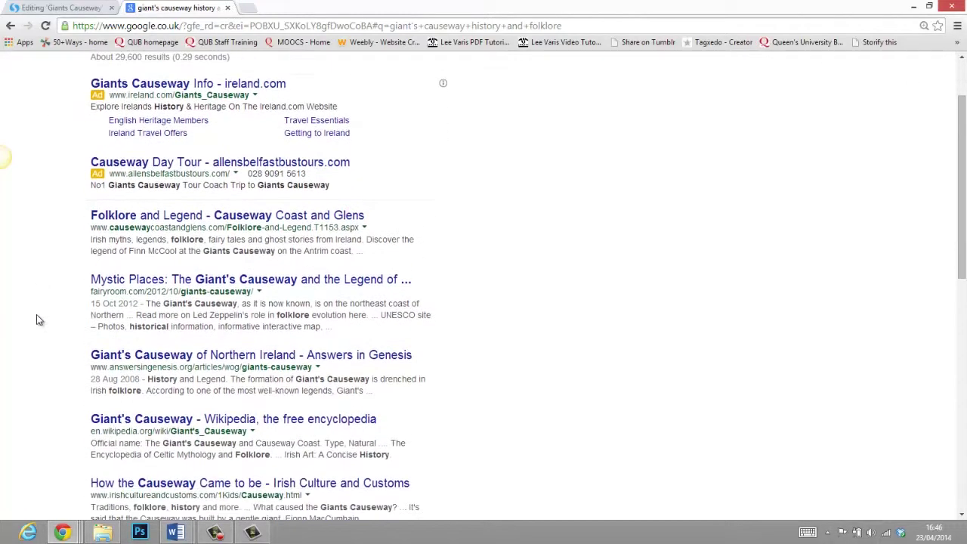
click(132, 281)
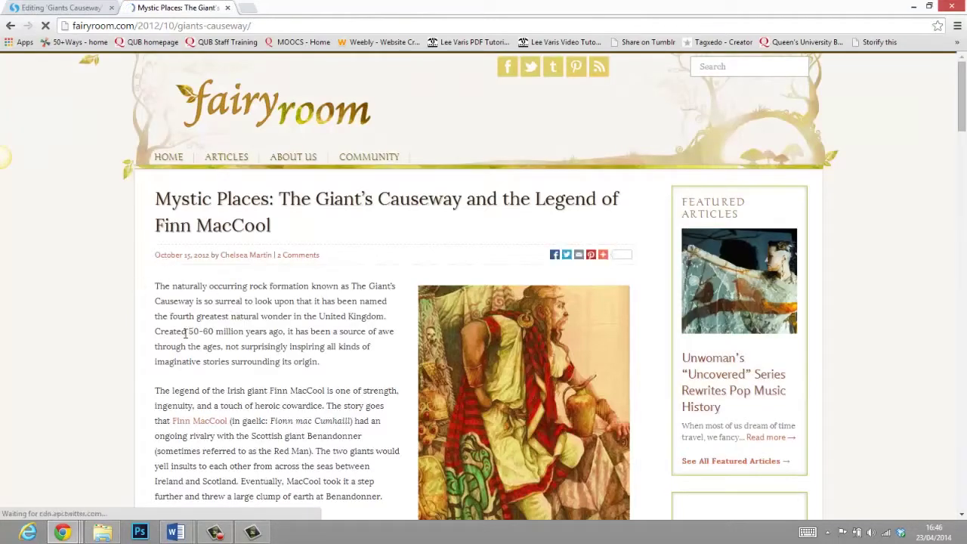
scroll(249, 420, down, 2)
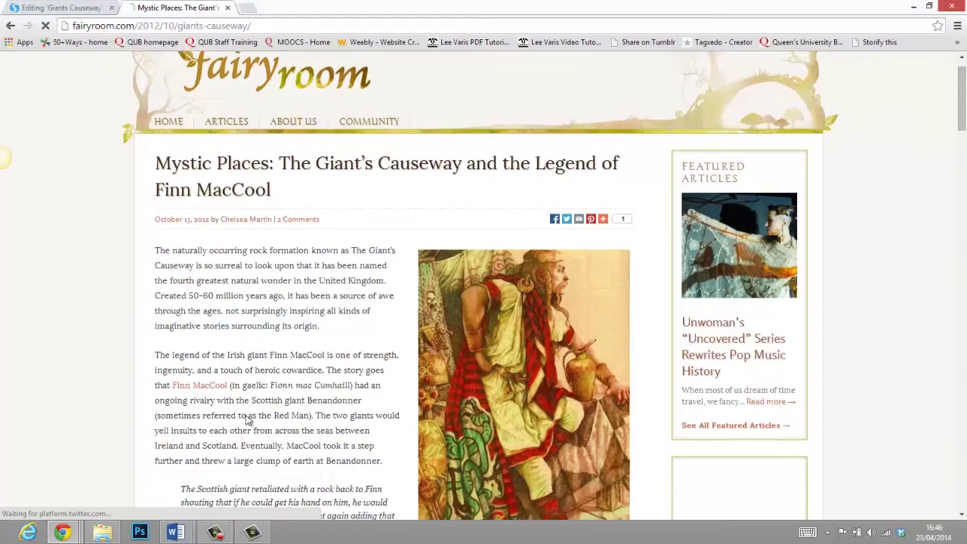
scroll(247, 420, down, 10)
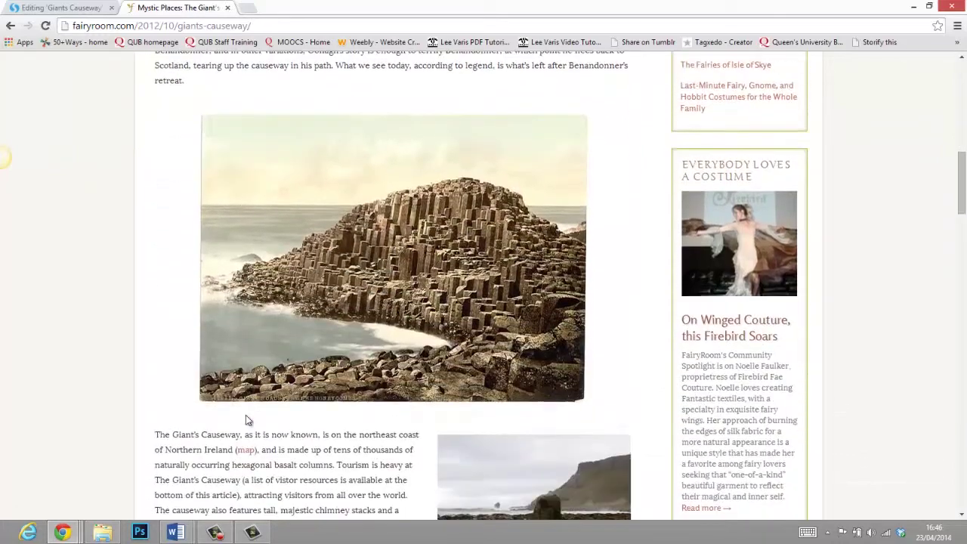
scroll(245, 419, down, 5)
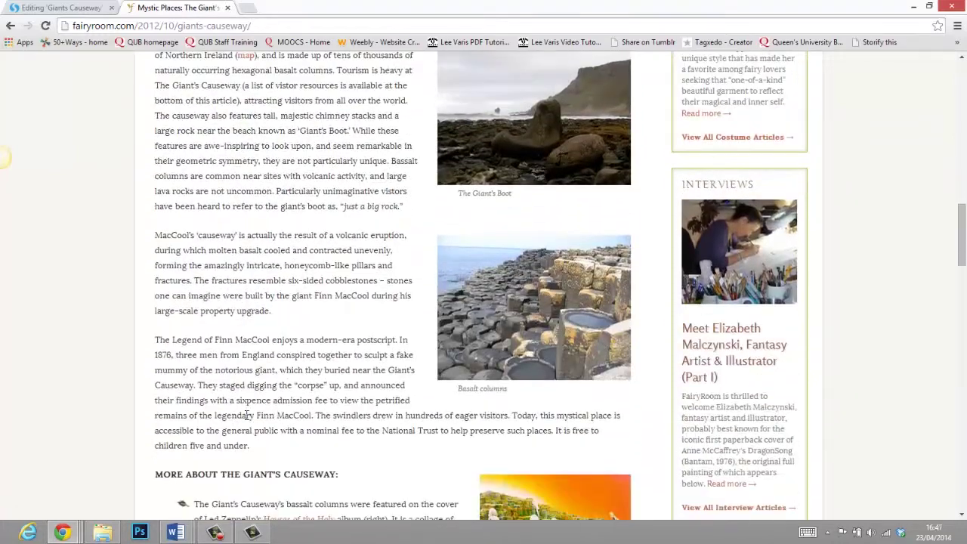
scroll(247, 415, up, 14)
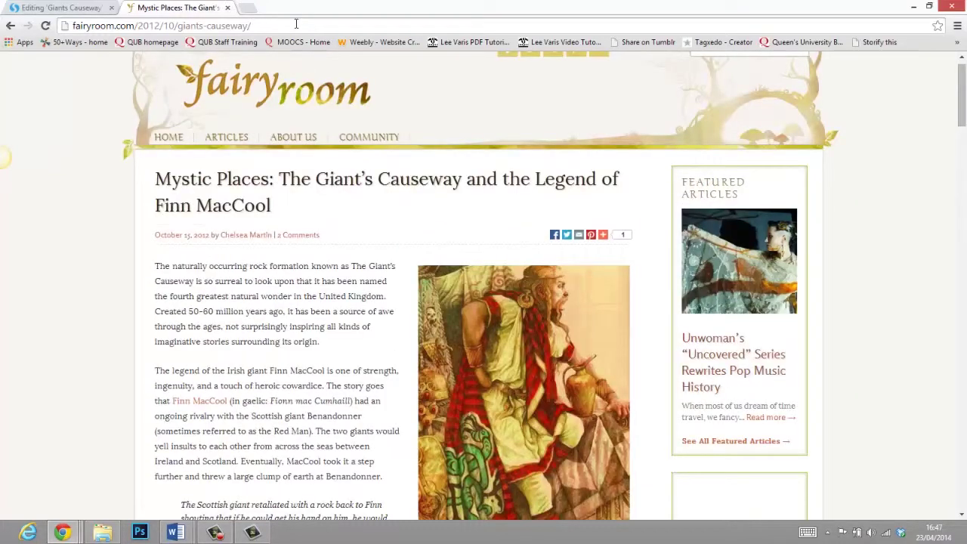
click(296, 24)
key(ctrl+c)
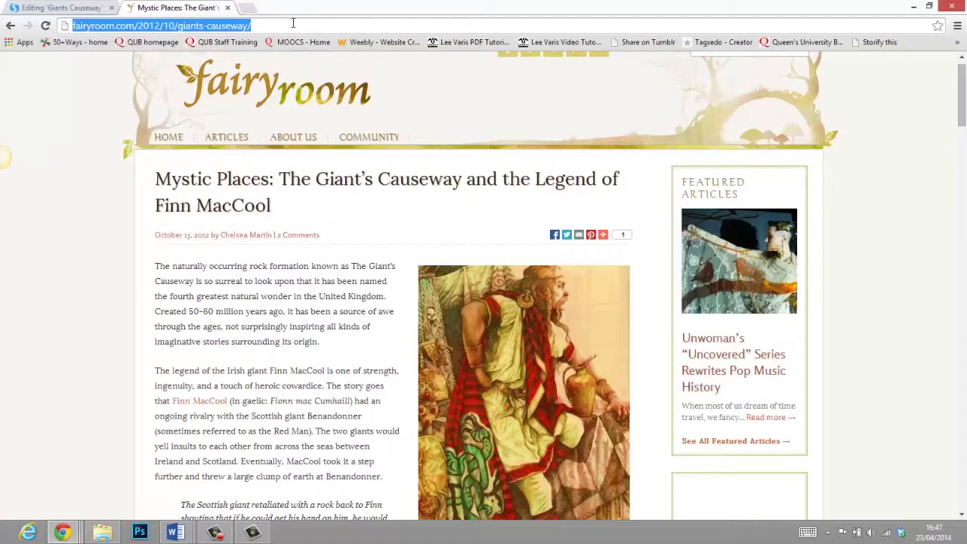
Return to the Storify story, look up the copied fairyroom.com address as an embedded URL and add the resulting article to the story.
click(71, 9)
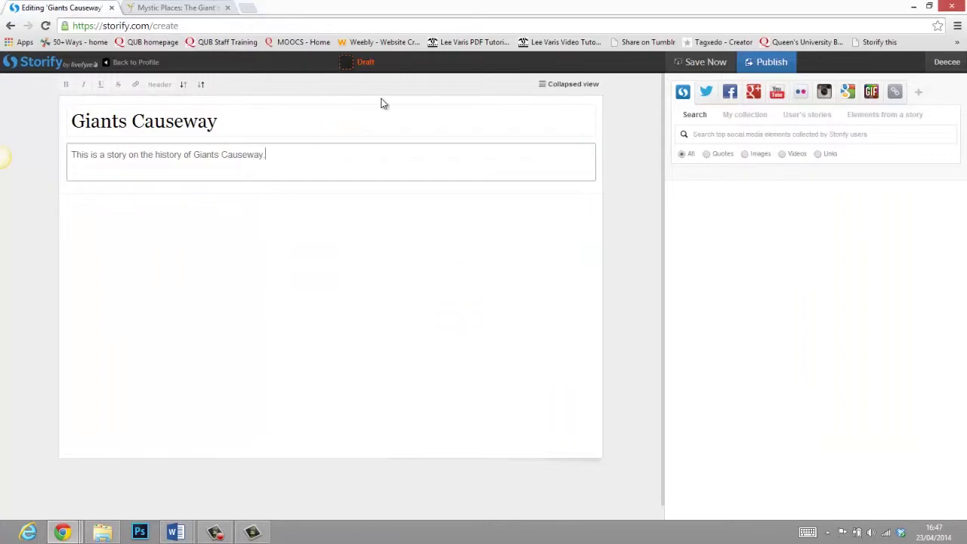
click(894, 93)
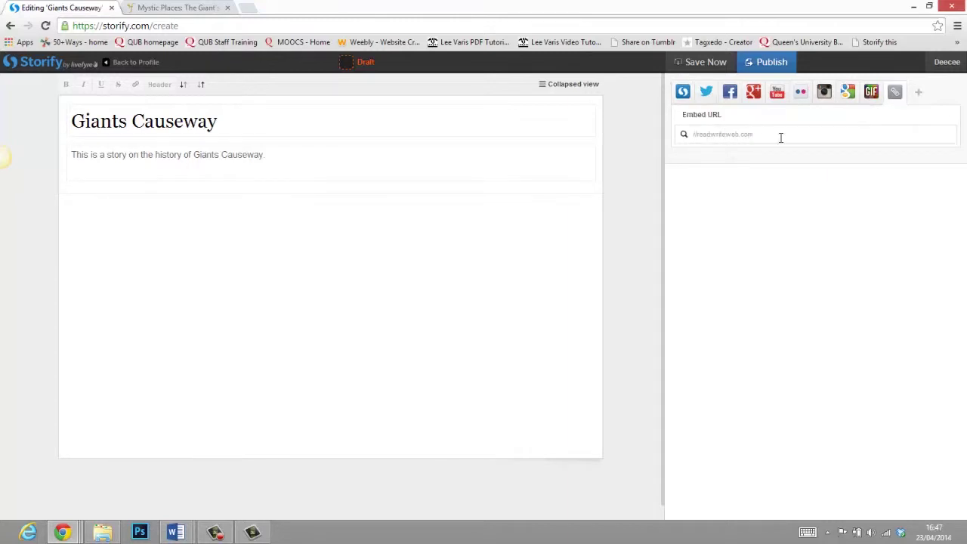
key(ctrl+v)
key(Return)
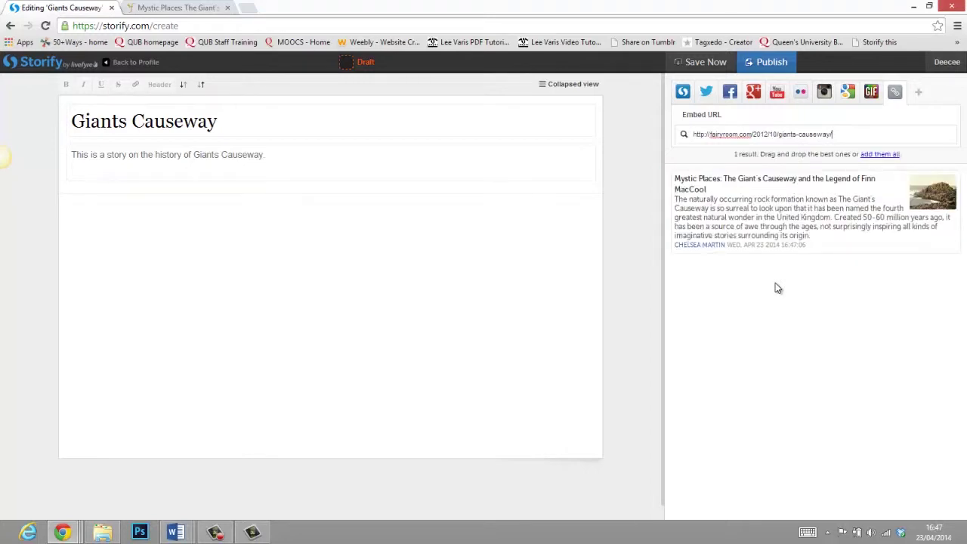
drag(725, 207, 187, 235)
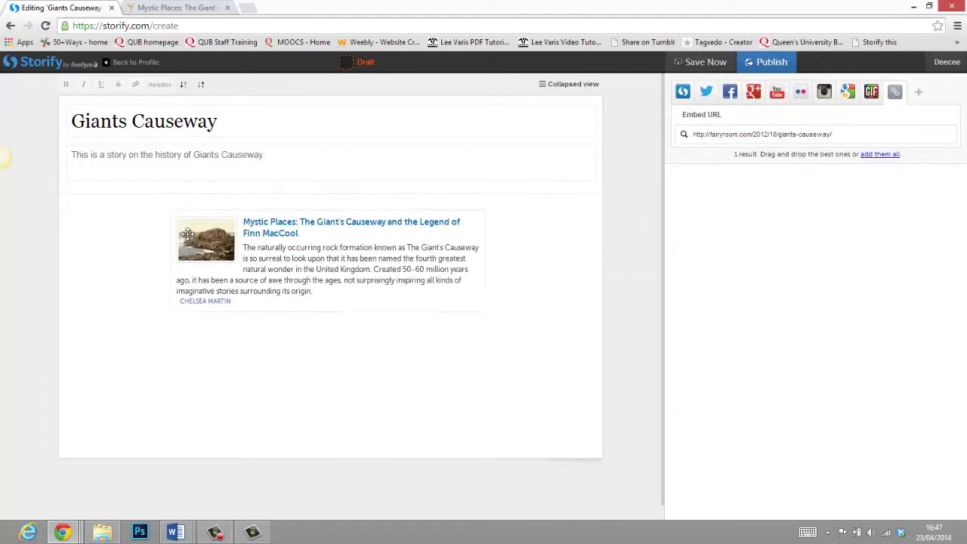
Add the text "The first thing to look at is some of the folklore about Giant's Causeway." above the embedded article.
click(328, 198)
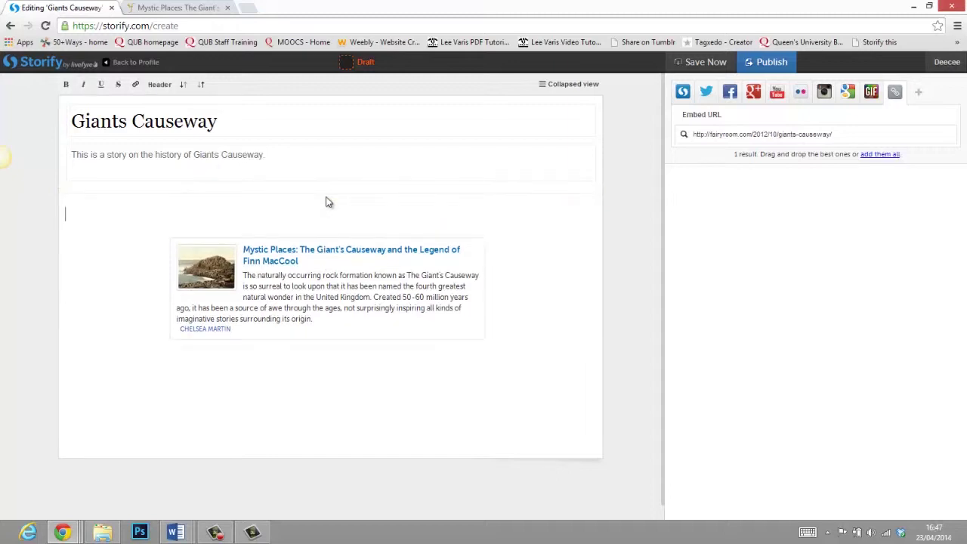
text(The first thing to look a)
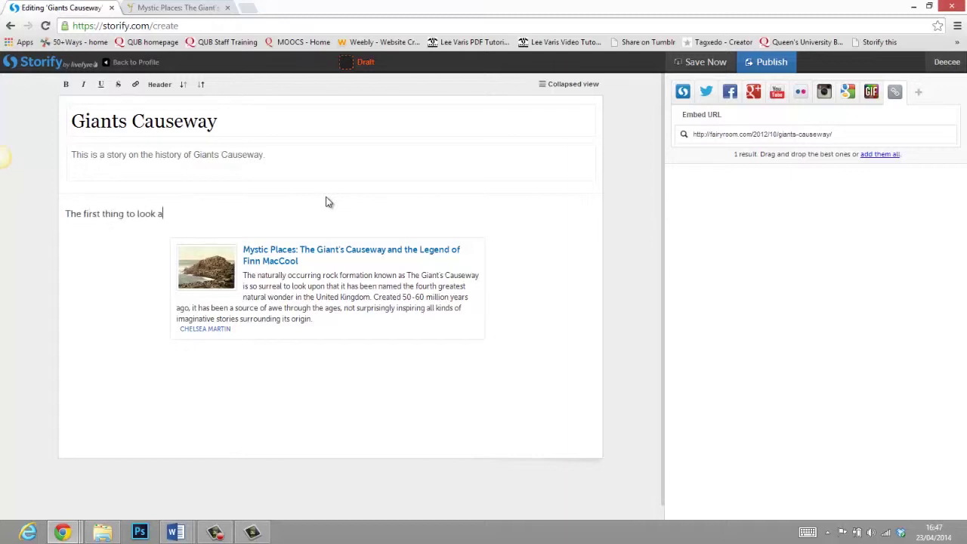
text(t is some of the folklore about Giant's)
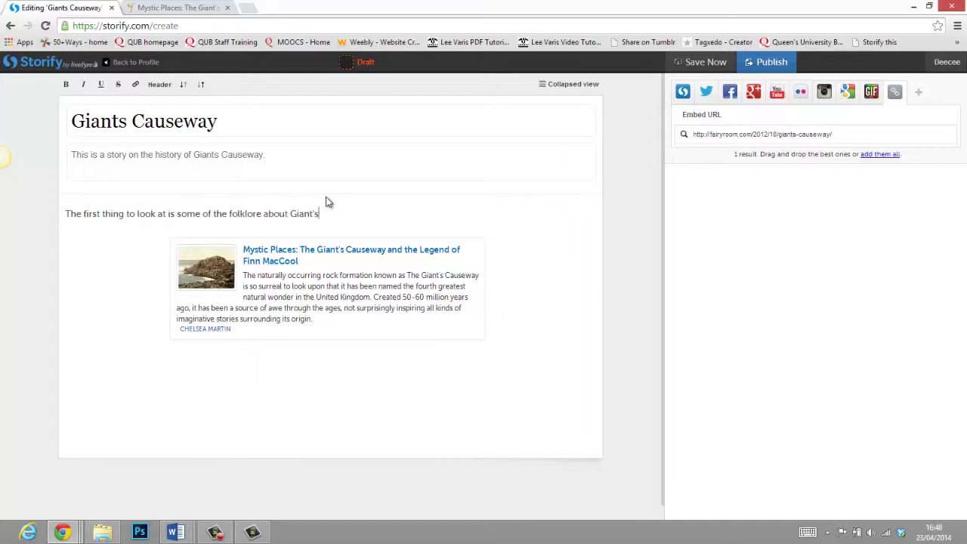
text( Caes)
text(useway.)
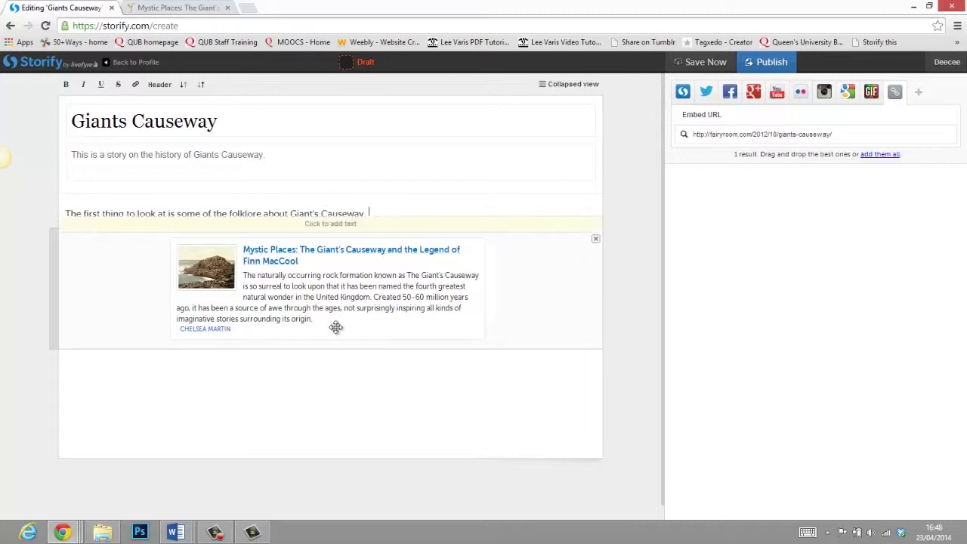
Try placing the embedded article above the folklore sentence, and move the sentence back above the article.
click(317, 394)
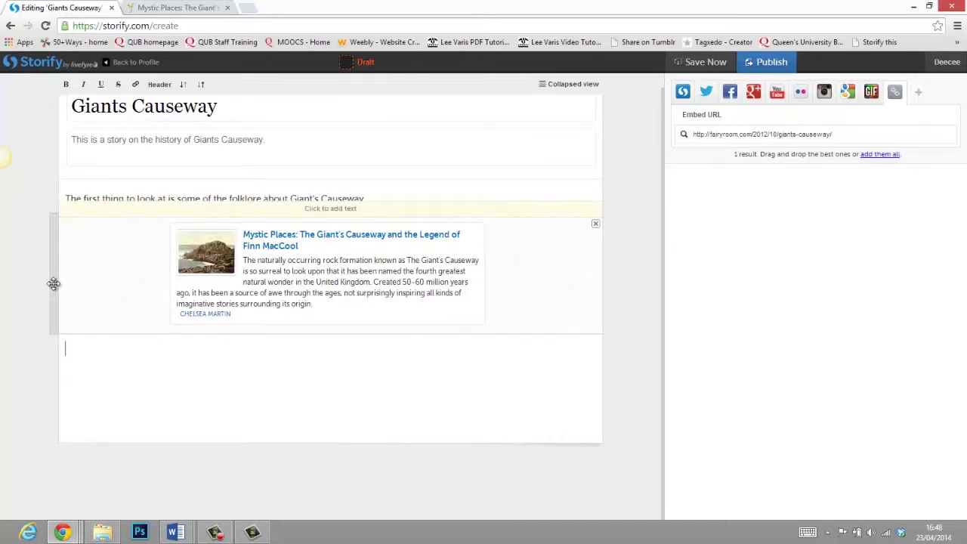
drag(53, 283, 53, 194)
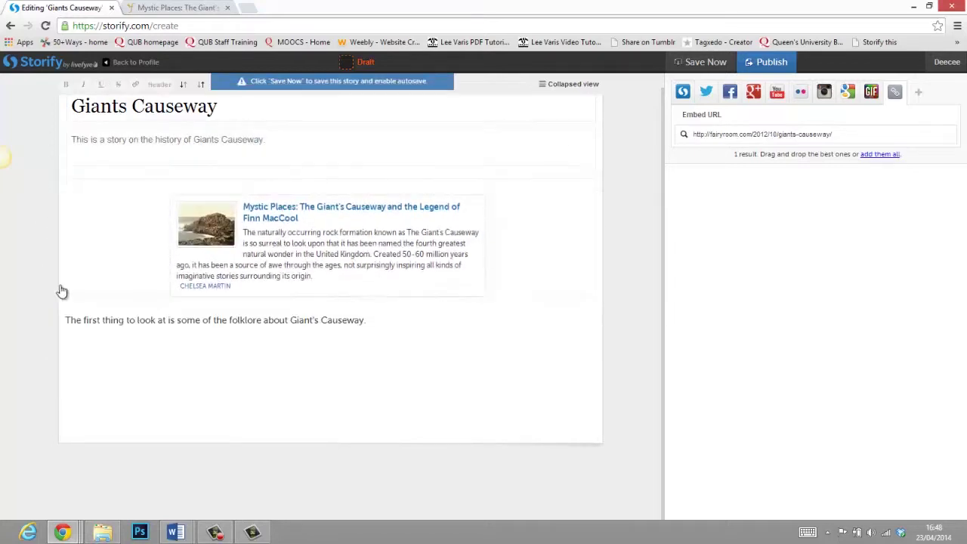
drag(53, 319, 47, 199)
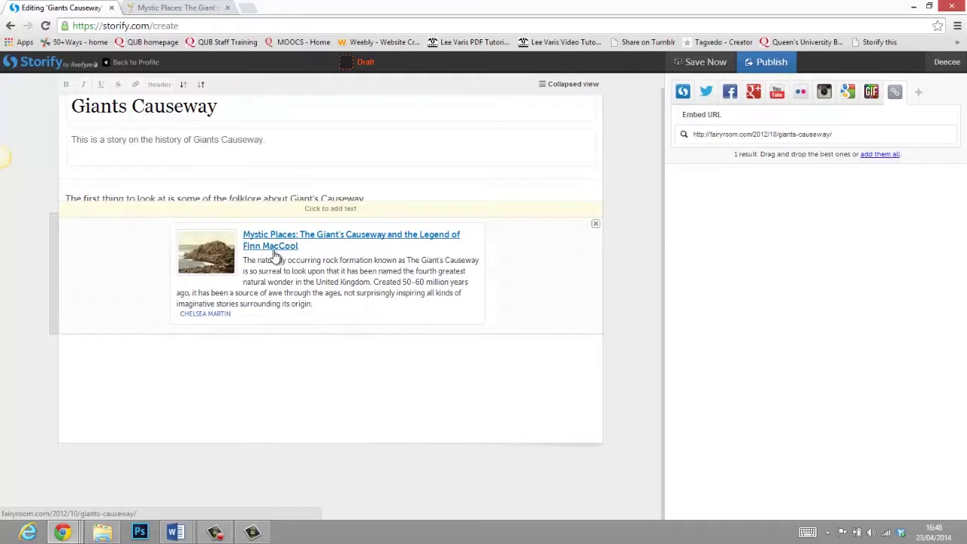
Search YouTube for "giants causeway" and add the video "The Giants Causeway Legend - A Legend from Ancient Ireland" below the embedded article.
click(778, 95)
text(gi)
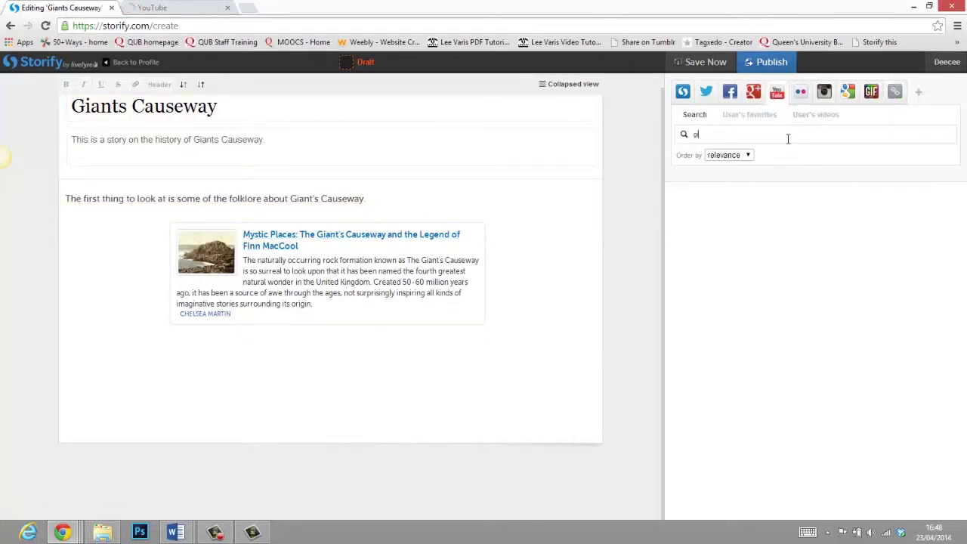
text(ants causeway)
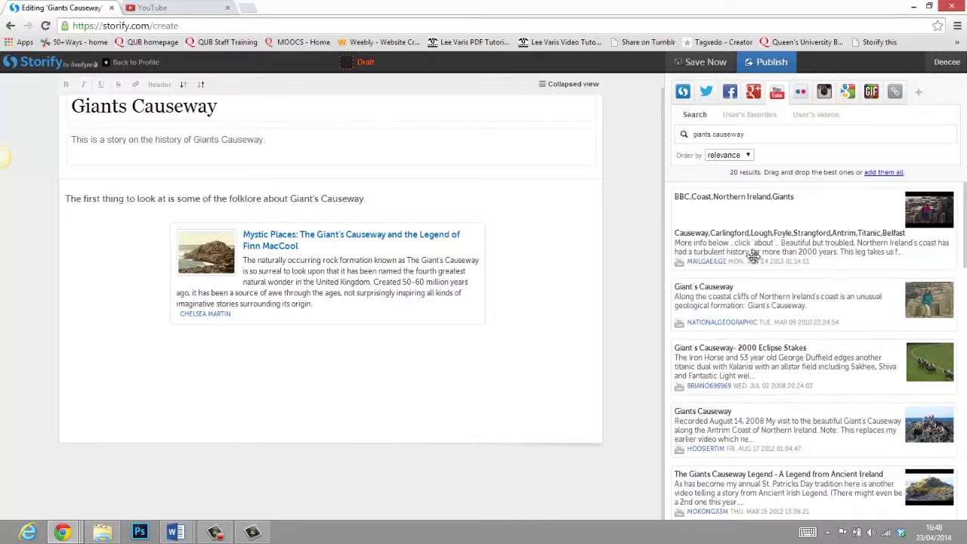
scroll(753, 257, down, 3)
scroll(753, 257, down, 2)
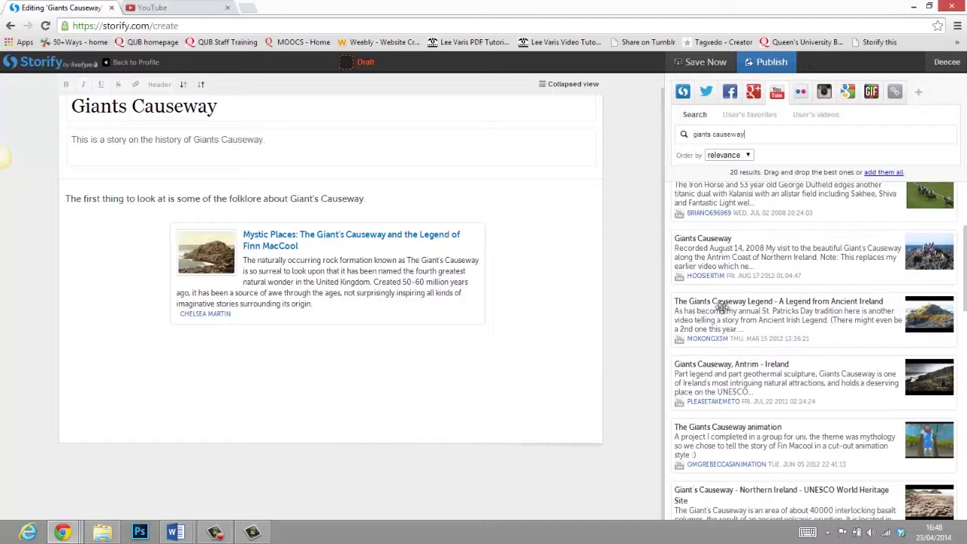
drag(712, 314, 287, 325)
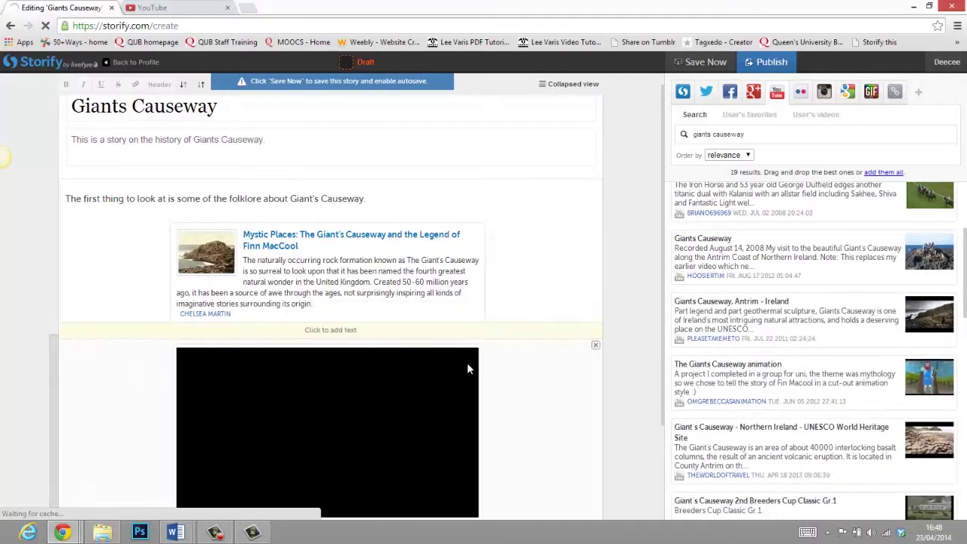
Play the opening of the Giants Causeway Legend video inside the story and pause it.
scroll(467, 362, down, 2)
click(324, 294)
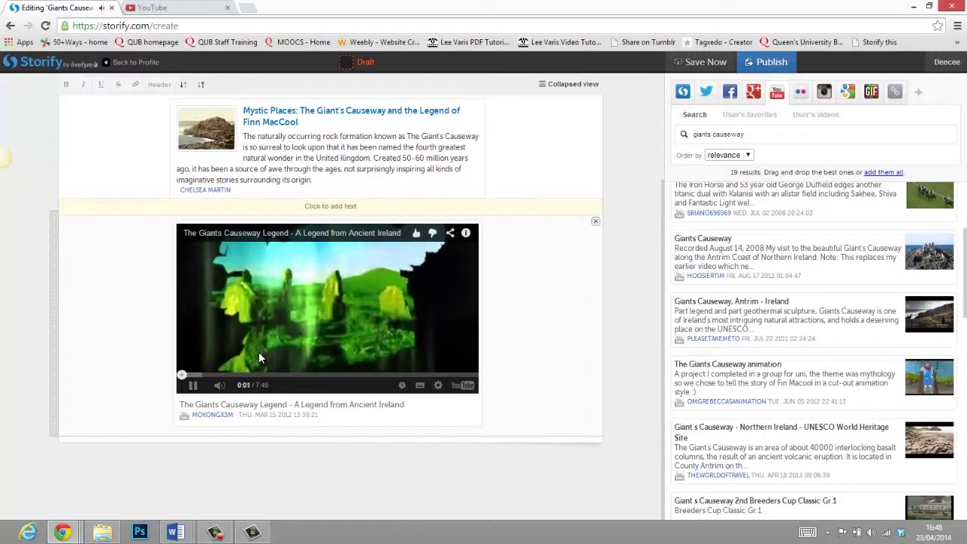
click(193, 384)
Find Flickr photos of giants causeway and add "Sundown over Giants Causeway, North Ireland" below the legend video.
scroll(725, 330, down, 3)
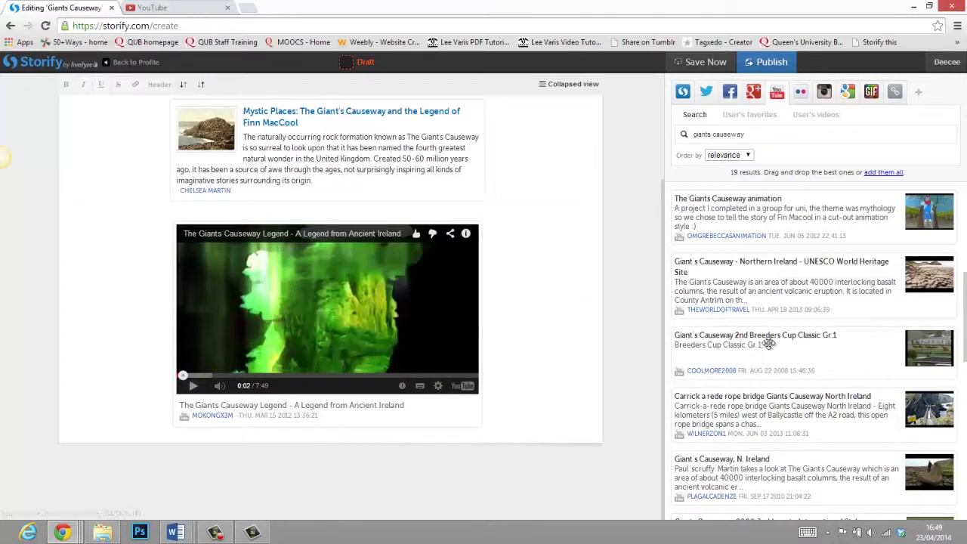
scroll(697, 376, down, 3)
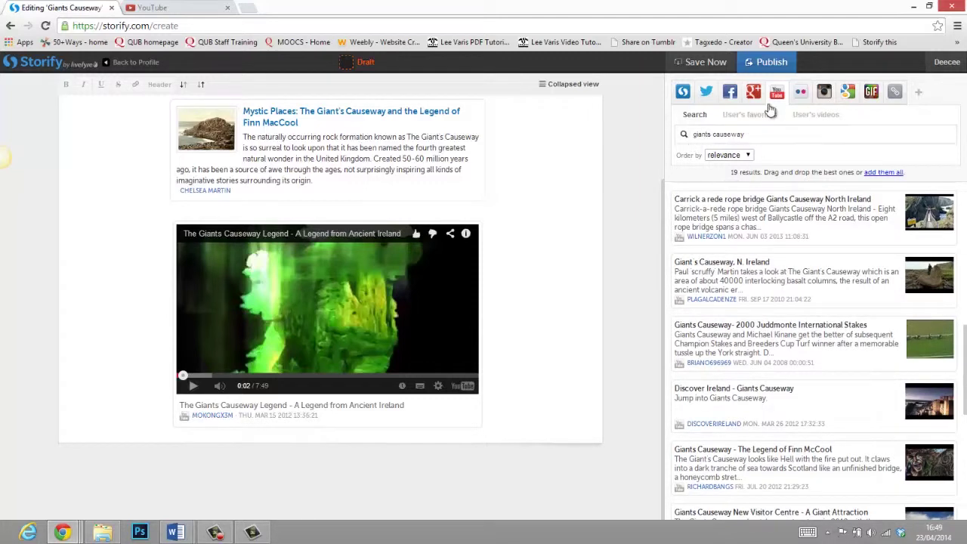
click(799, 94)
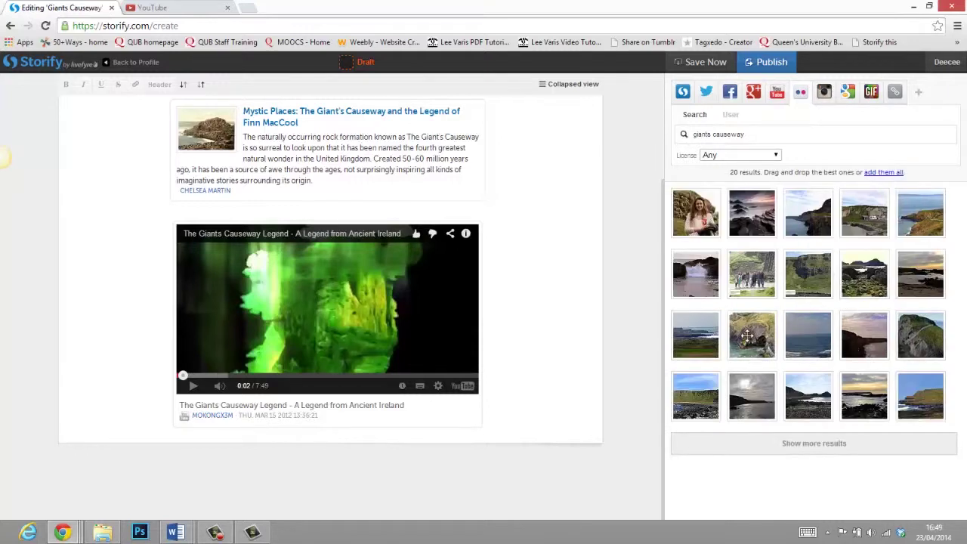
drag(752, 212, 341, 464)
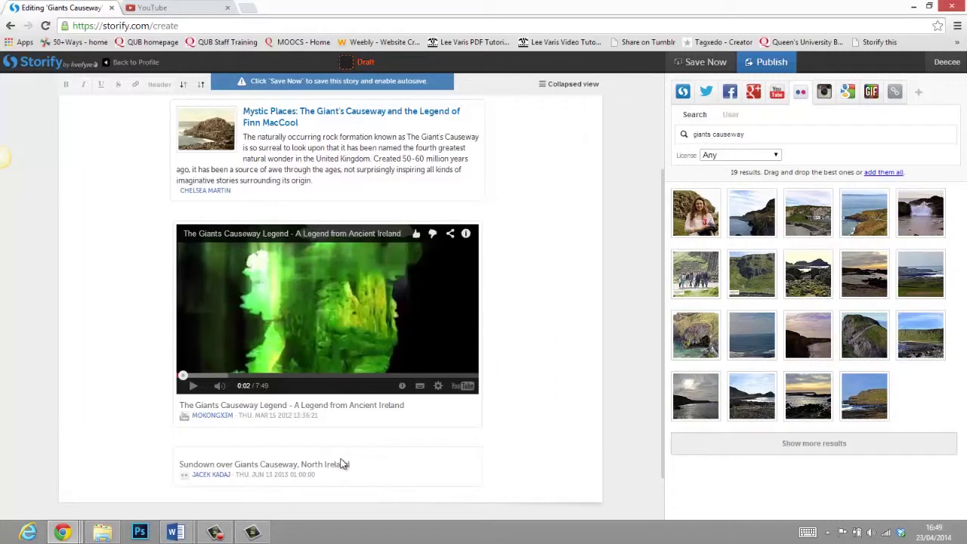
scroll(343, 463, down, 5)
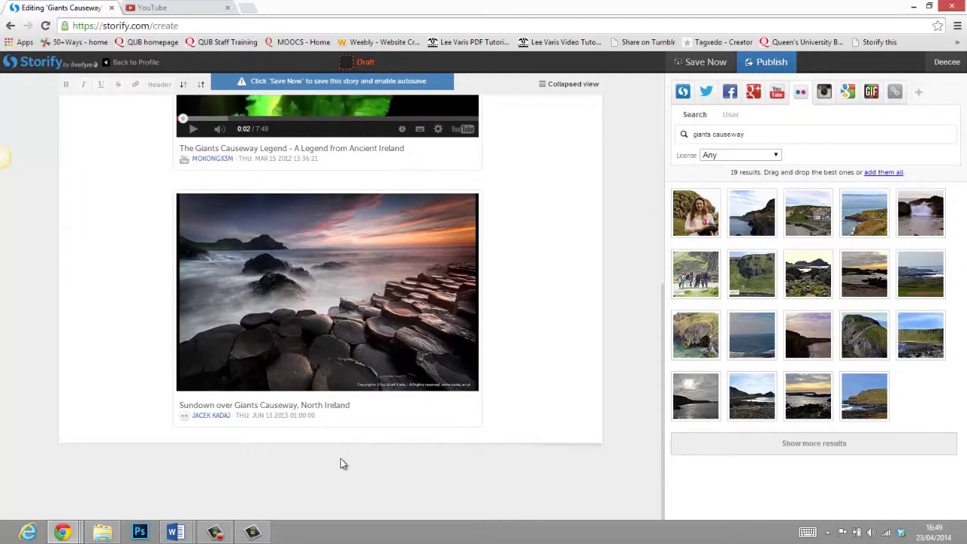
Look through Storify's own giants causeway results and add the video "10 Earth's Most Spectacular Places - Giant's Causeway, Northern Ireland" at the story's end.
click(682, 92)
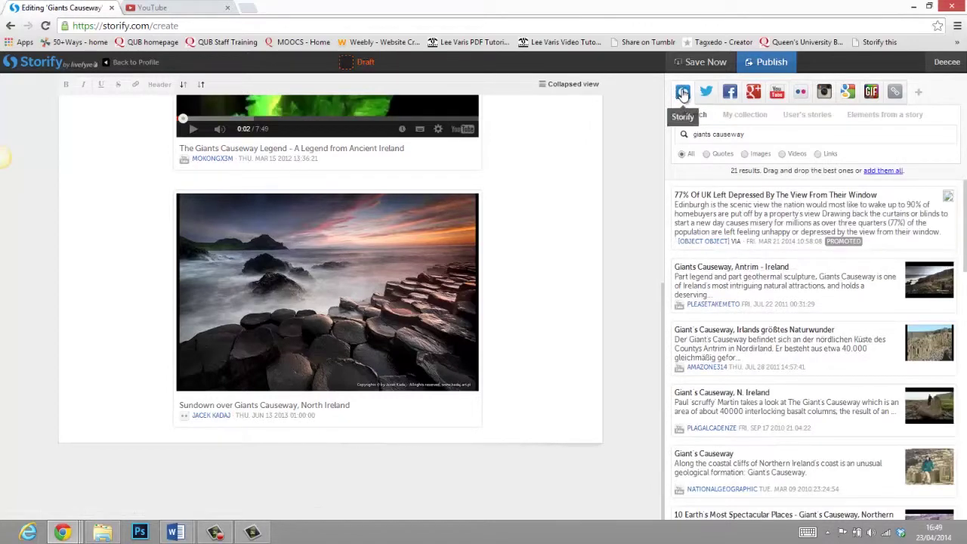
scroll(712, 248, down, 2)
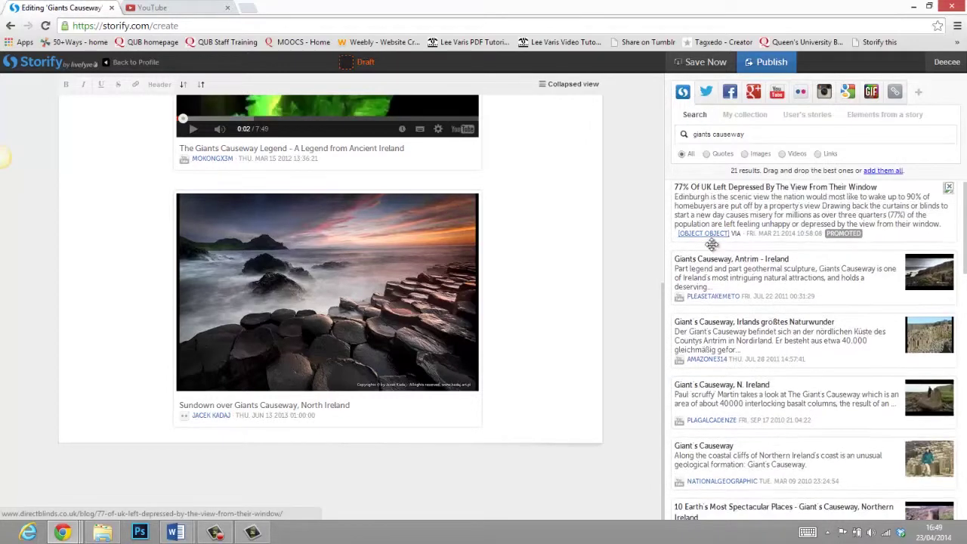
scroll(712, 248, down, 2)
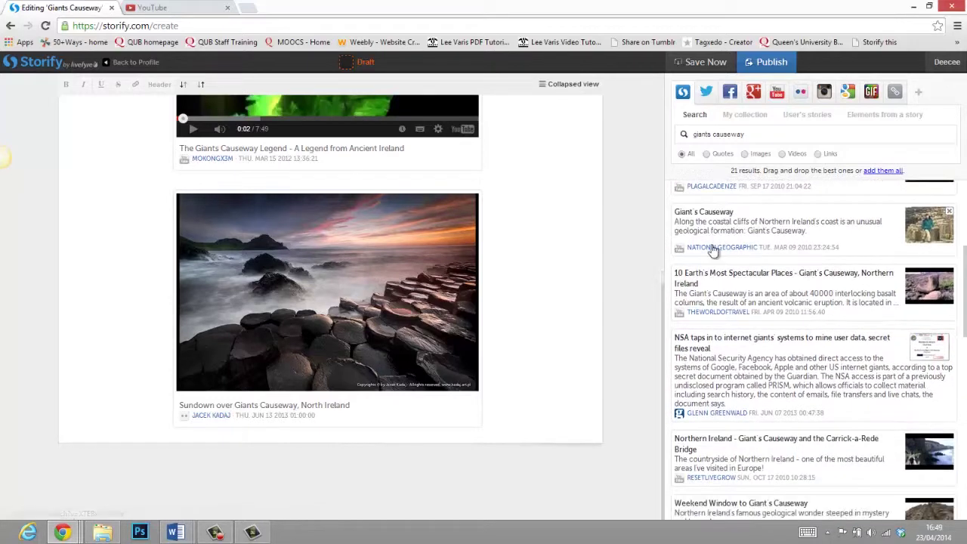
scroll(712, 250, down, 1)
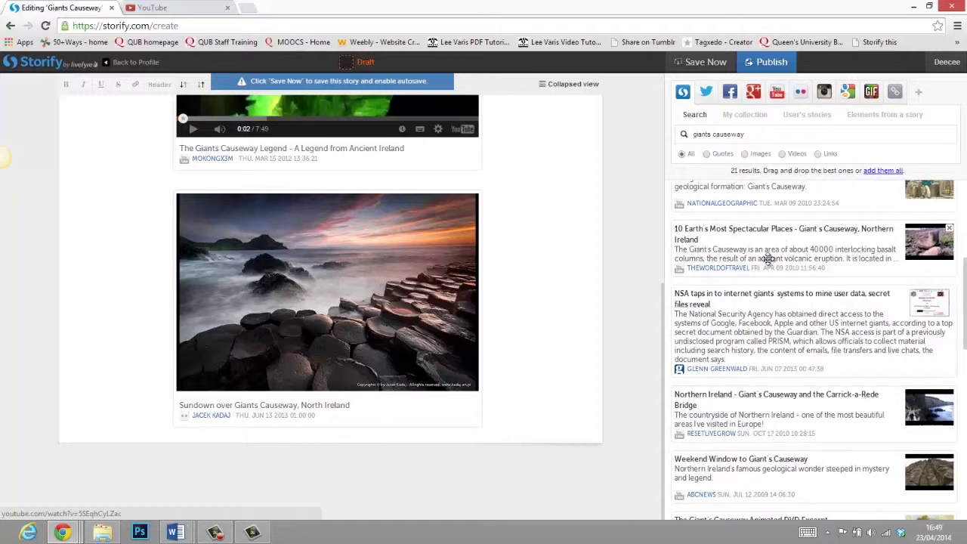
drag(761, 256, 337, 454)
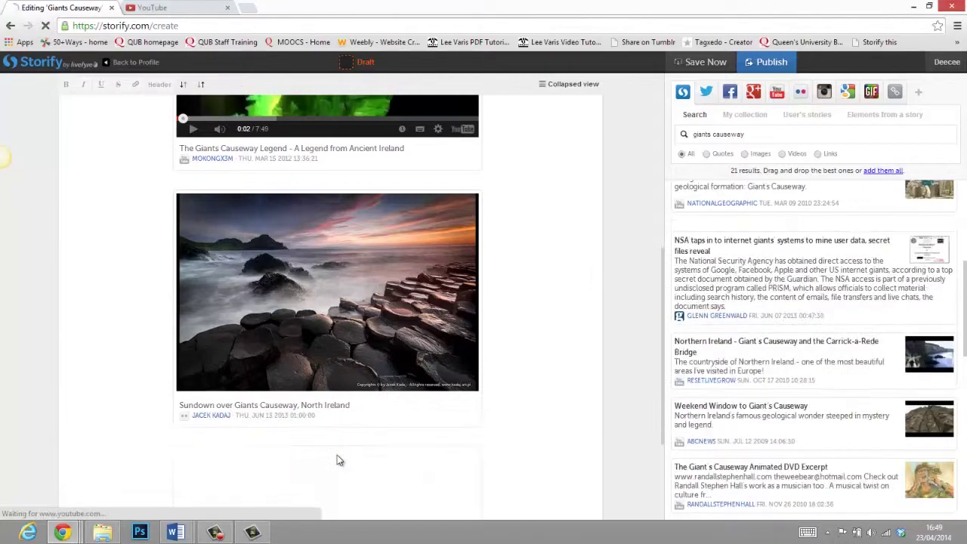
Move the Giants Causeway Legend video directly above the embedded article and remove the Sundown over Giants Causeway photo from the story.
scroll(336, 454, up, 10)
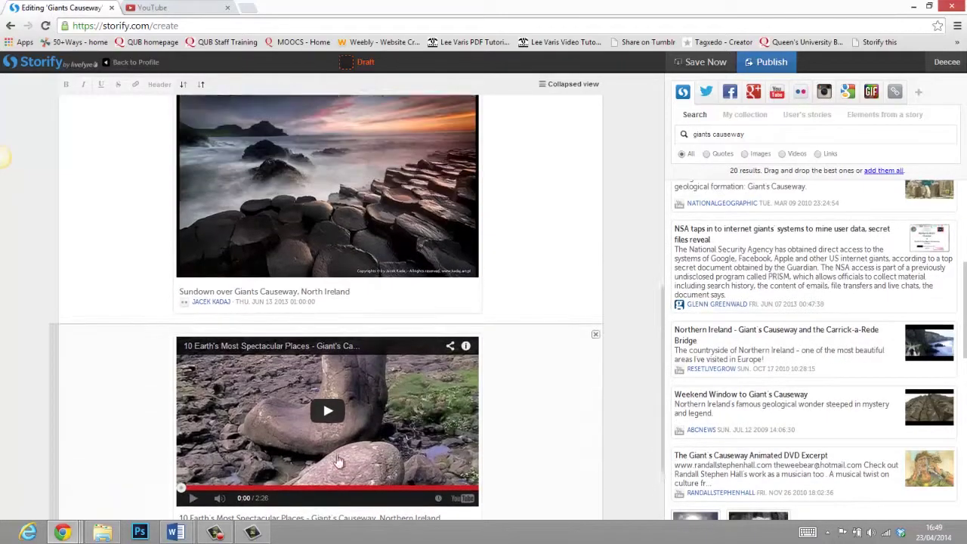
scroll(337, 455, down, 3)
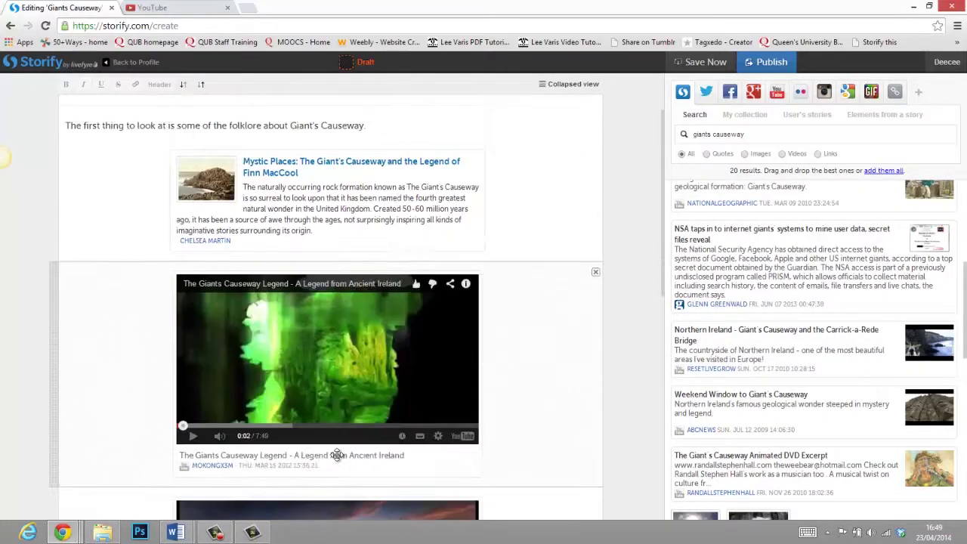
scroll(332, 450, up, 2)
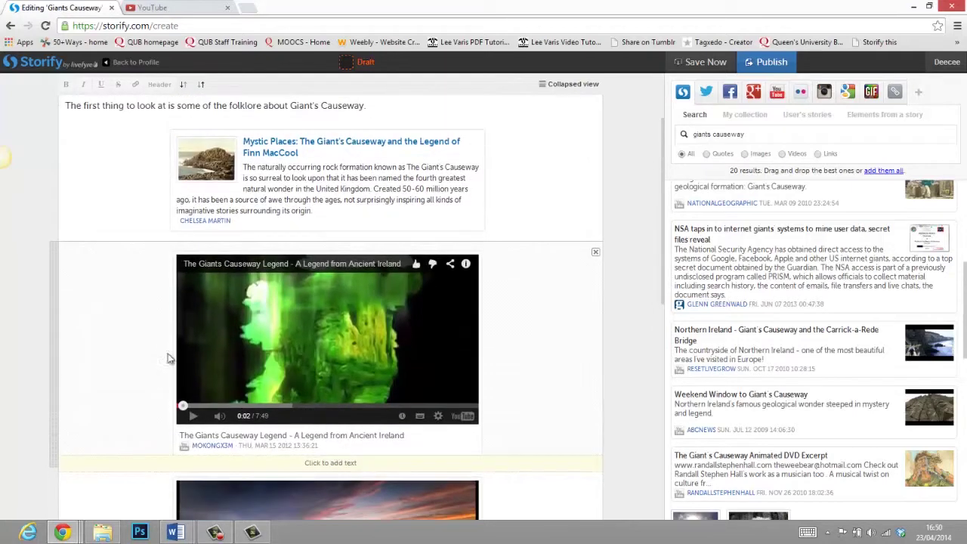
drag(133, 325, 118, 123)
scroll(297, 354, down, 3)
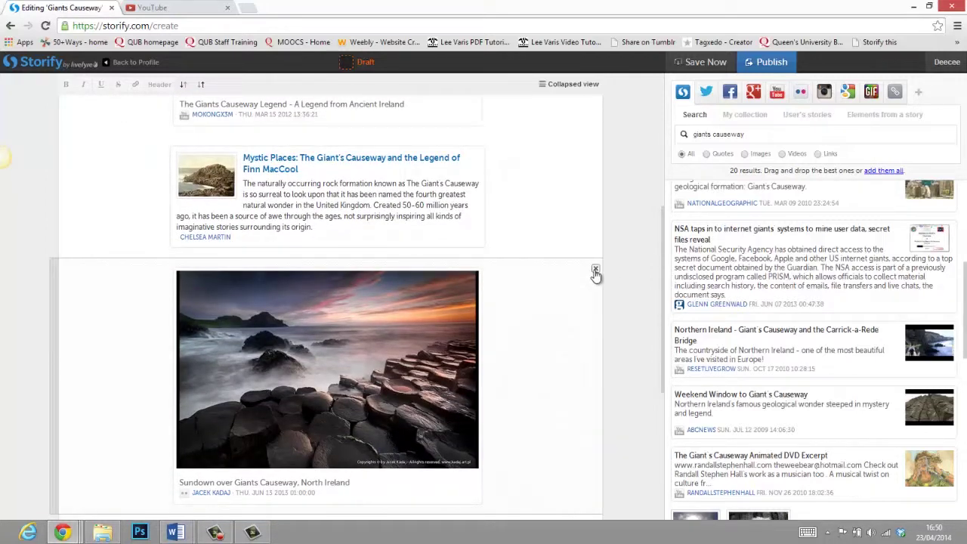
click(594, 269)
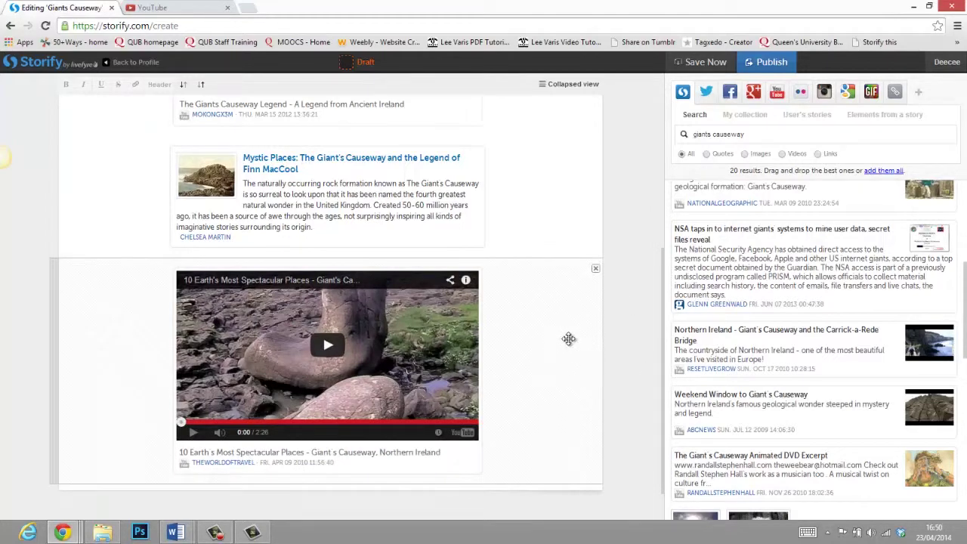
Publish the Giants Causeway story and confirm the publication.
scroll(567, 338, up, 4)
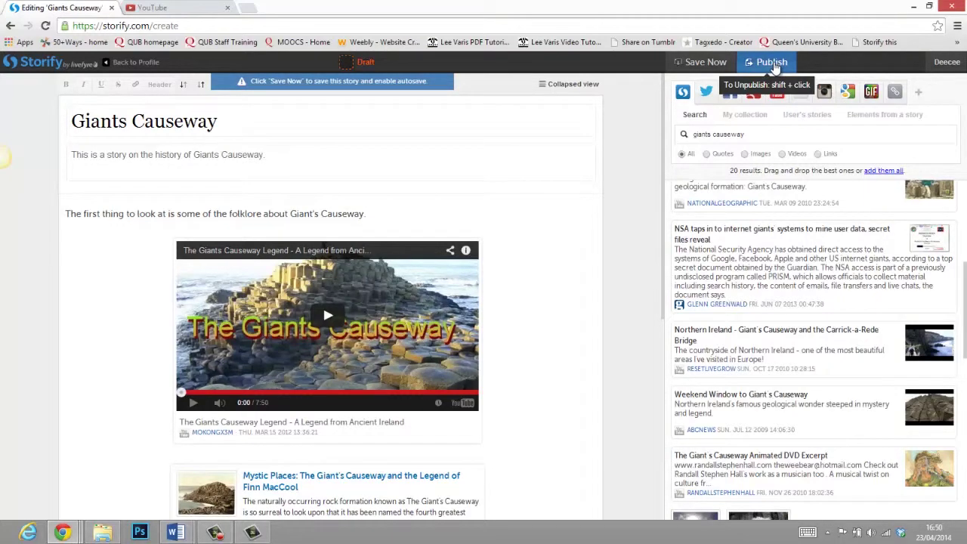
click(773, 65)
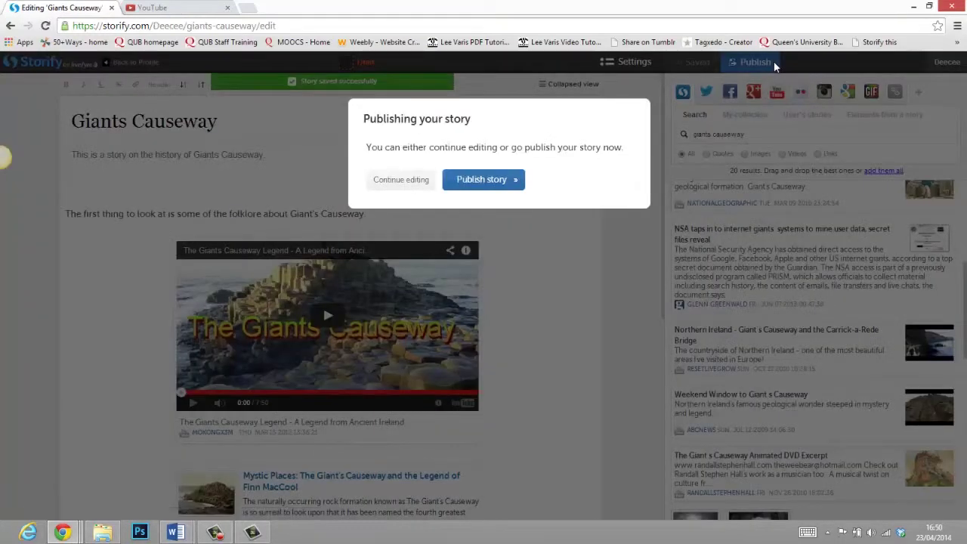
click(484, 181)
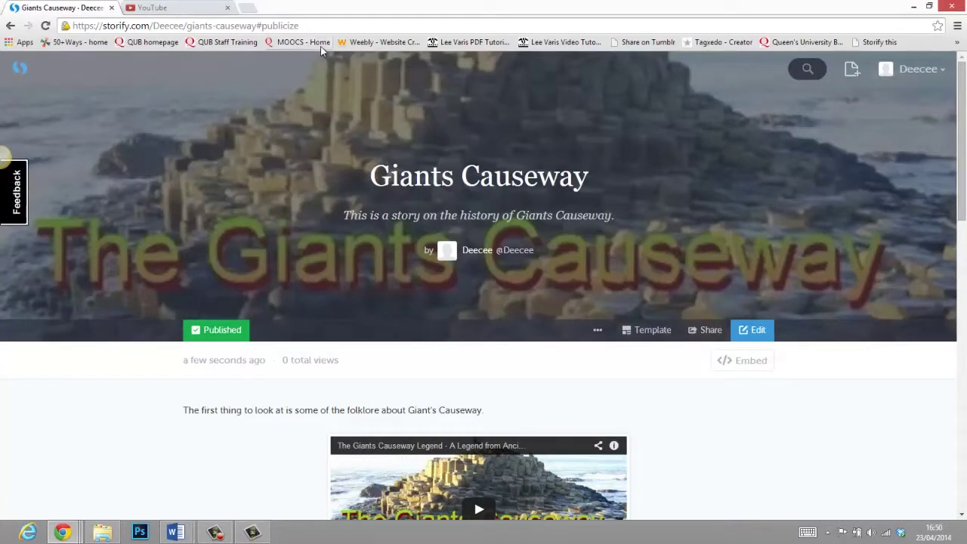
Select the published story's web address up to "giants-causeway", leaving out the "#publicize" ending.
click(266, 26)
click(263, 26)
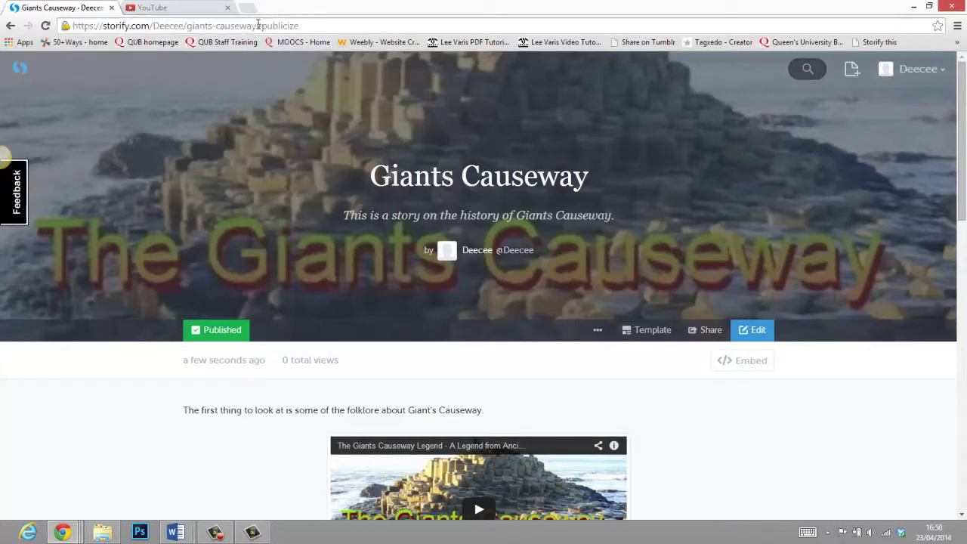
drag(257, 26, 69, 27)
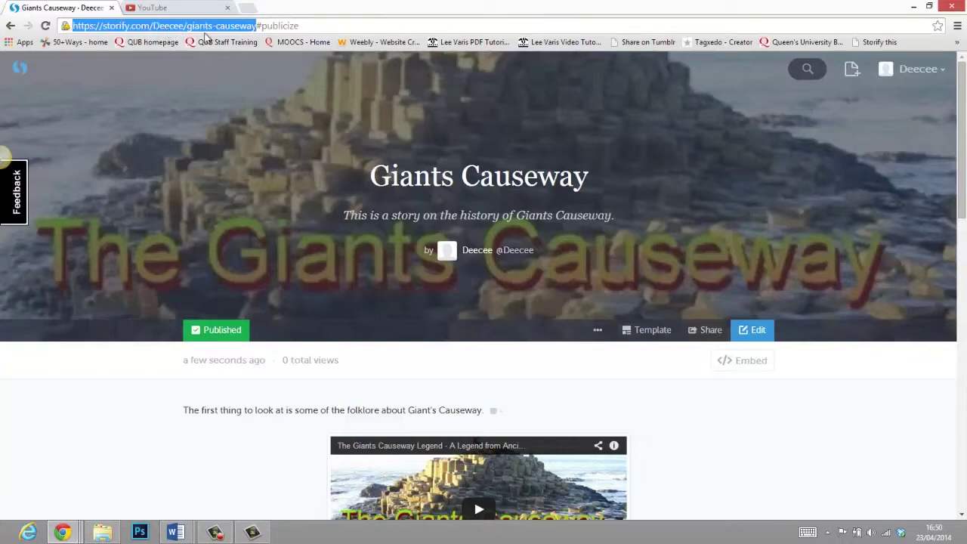